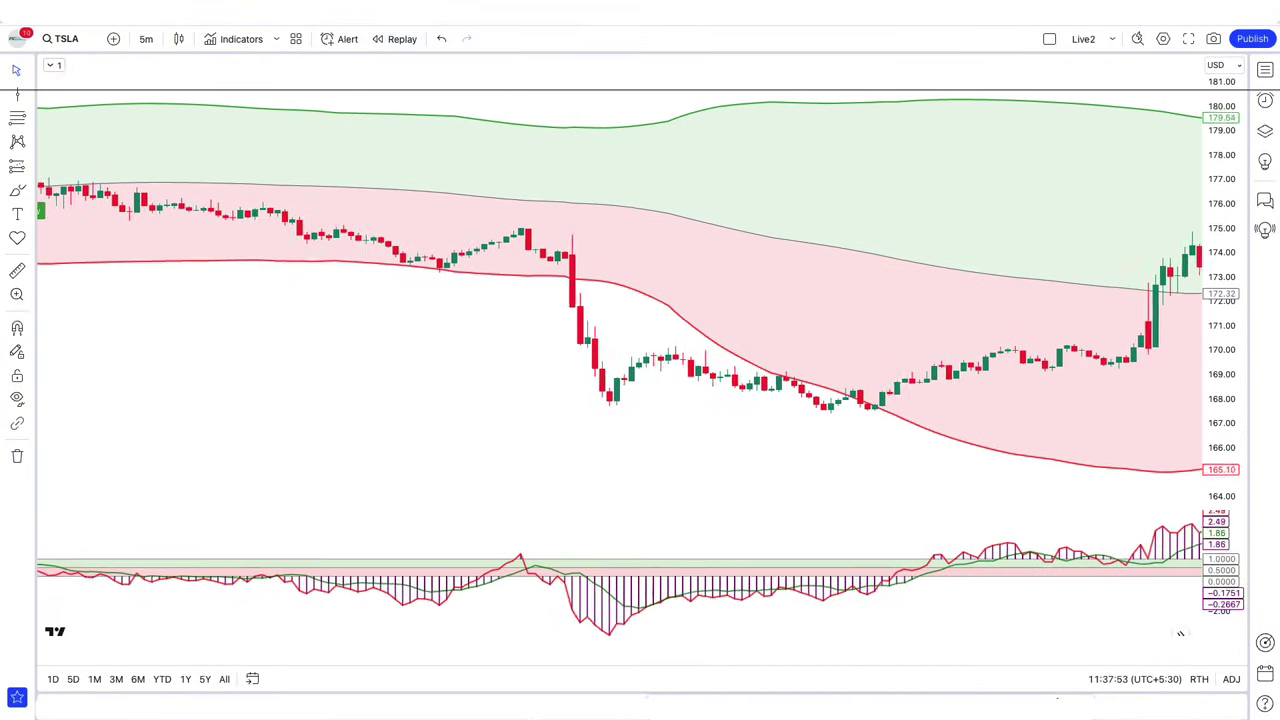
- Pan the TSLA chart to later candles and confirm the 5-minute interval
scroll(620, 340, "right", 5)
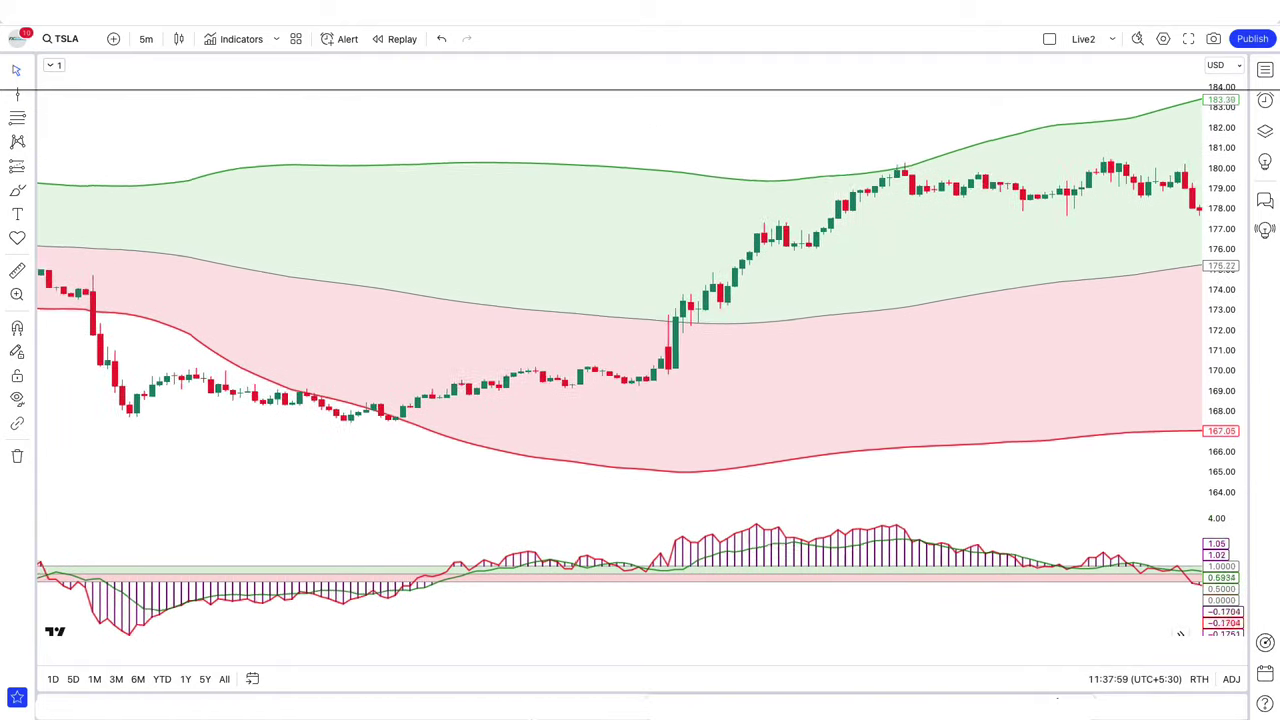
scroll(620, 300, "right", 6)
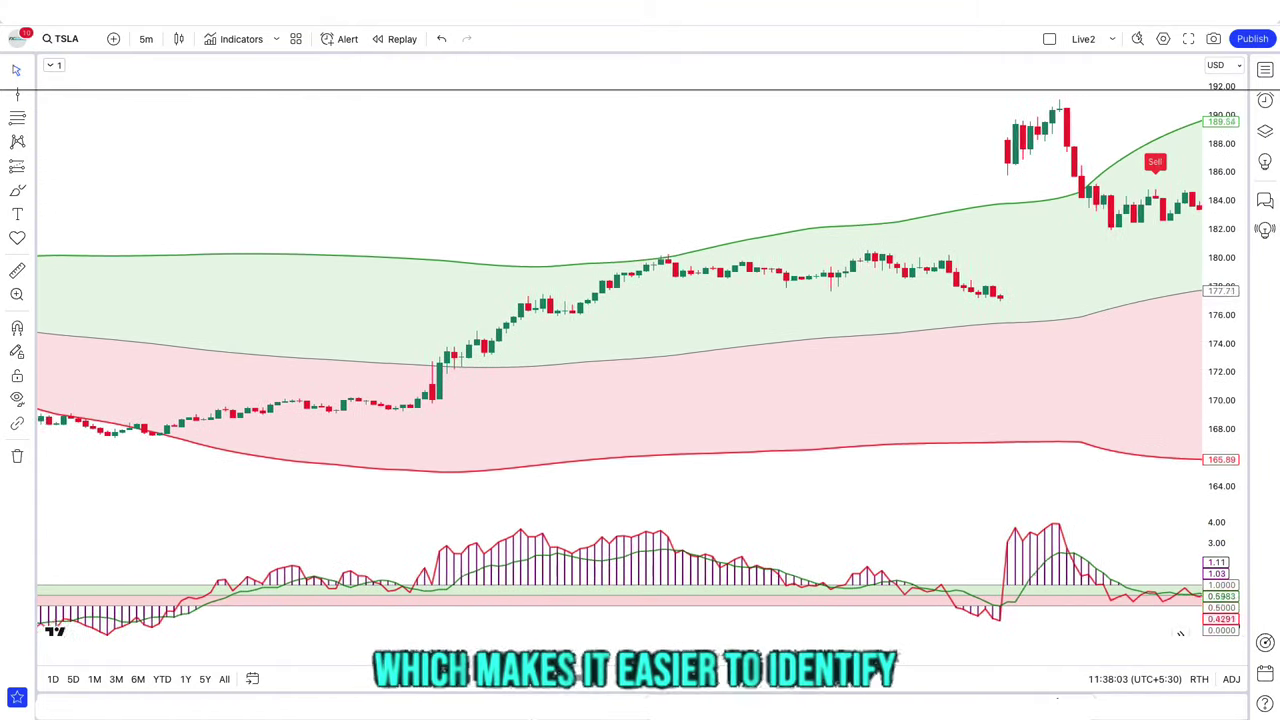
scroll(620, 300, "right", 5)
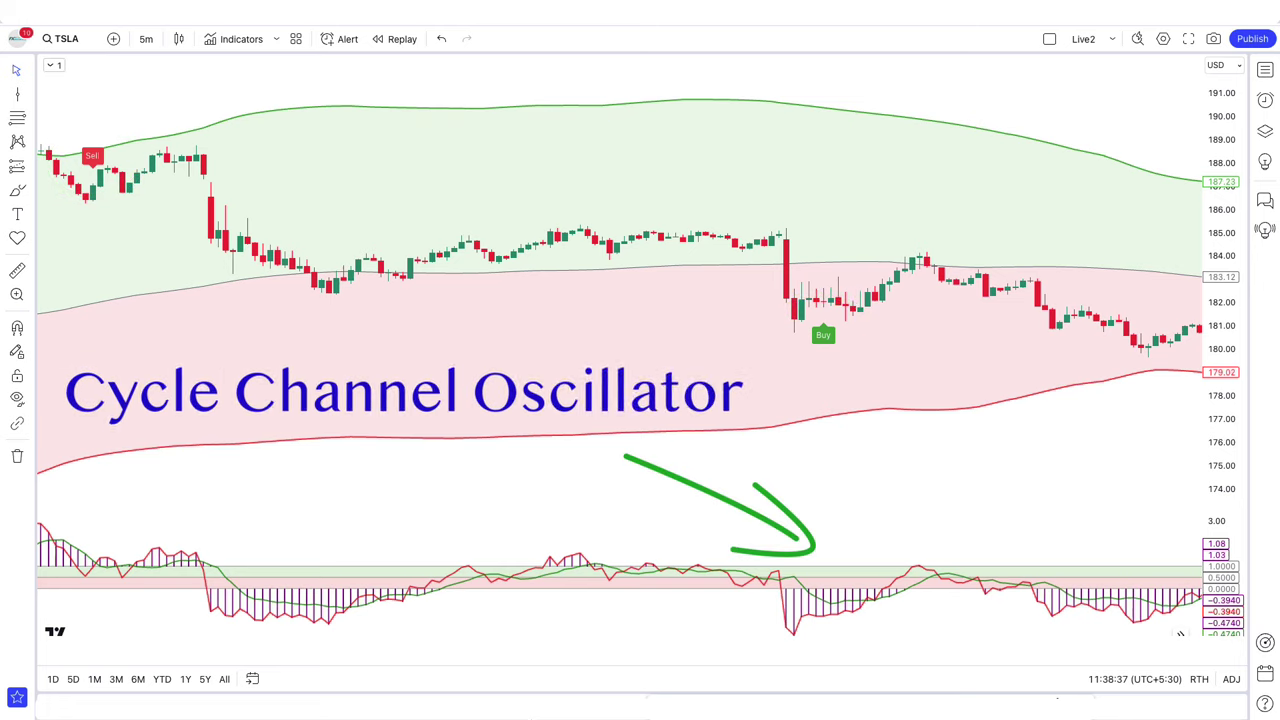
left_click_drag(821, 308, 244, 332)
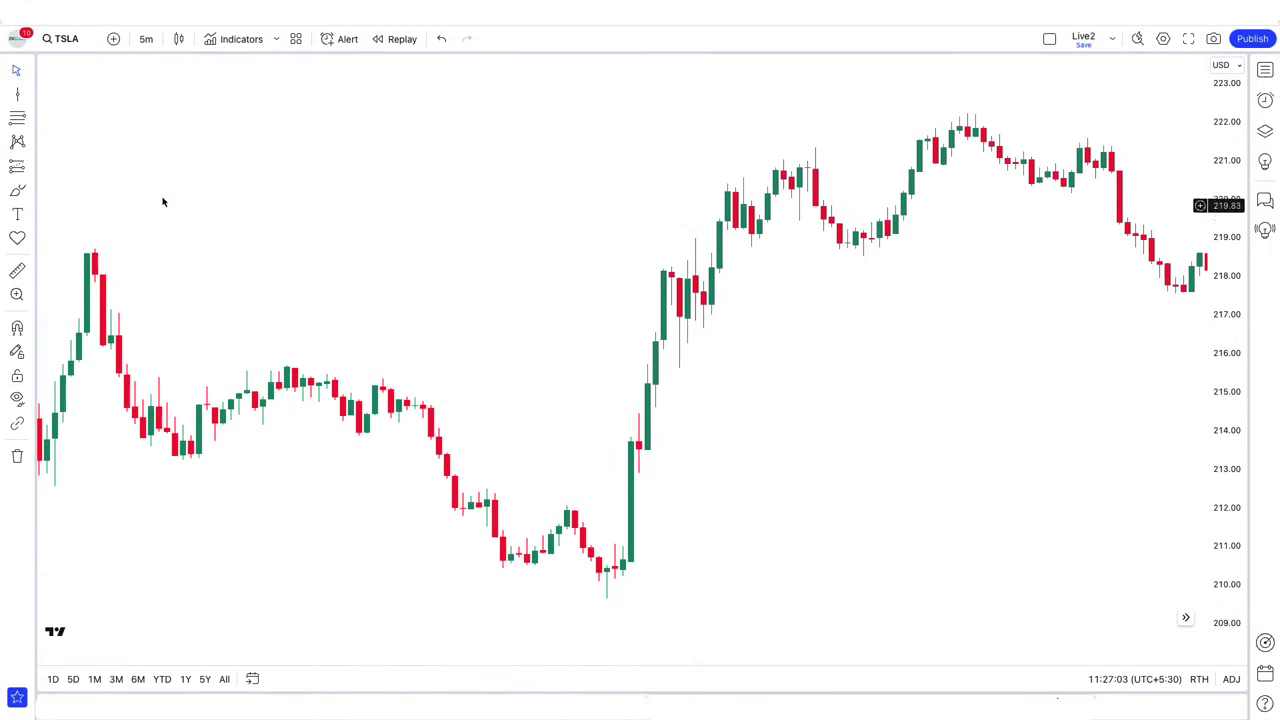
left_click(146, 38)
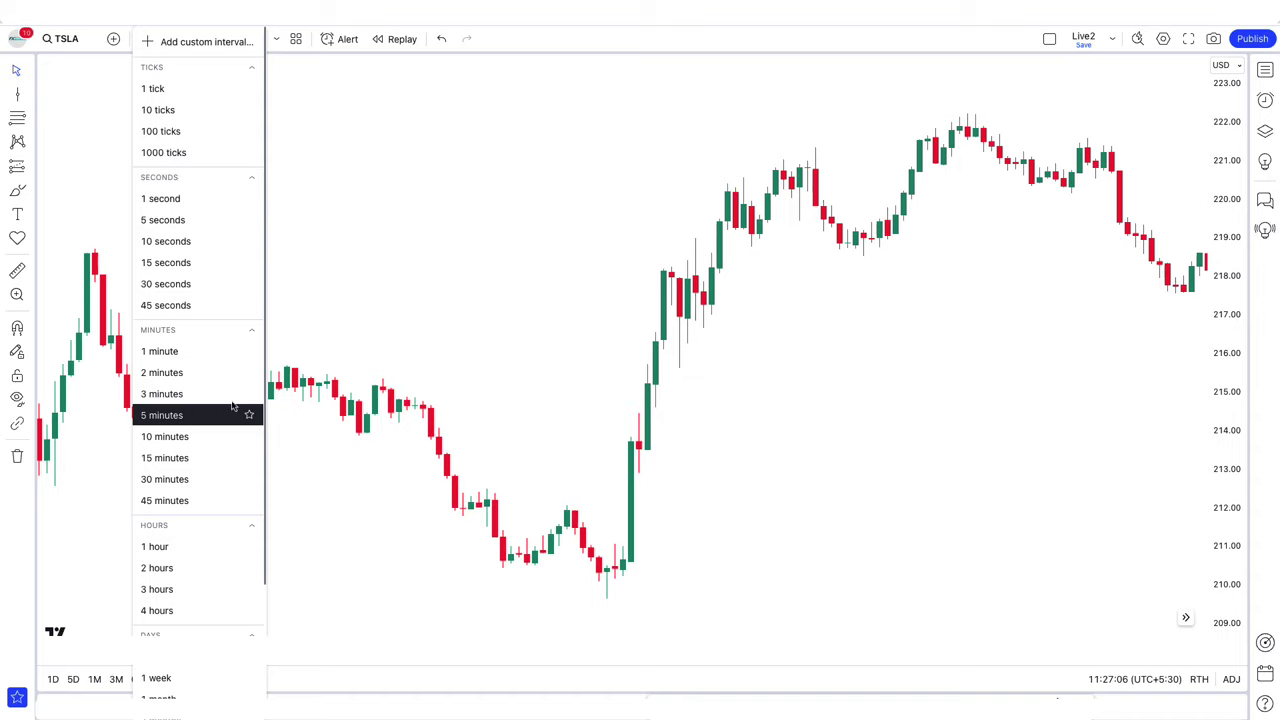
left_click(386, 334)
- Add the 'SAR Bollinger bot' community strategy to the chart
left_click(241, 39)
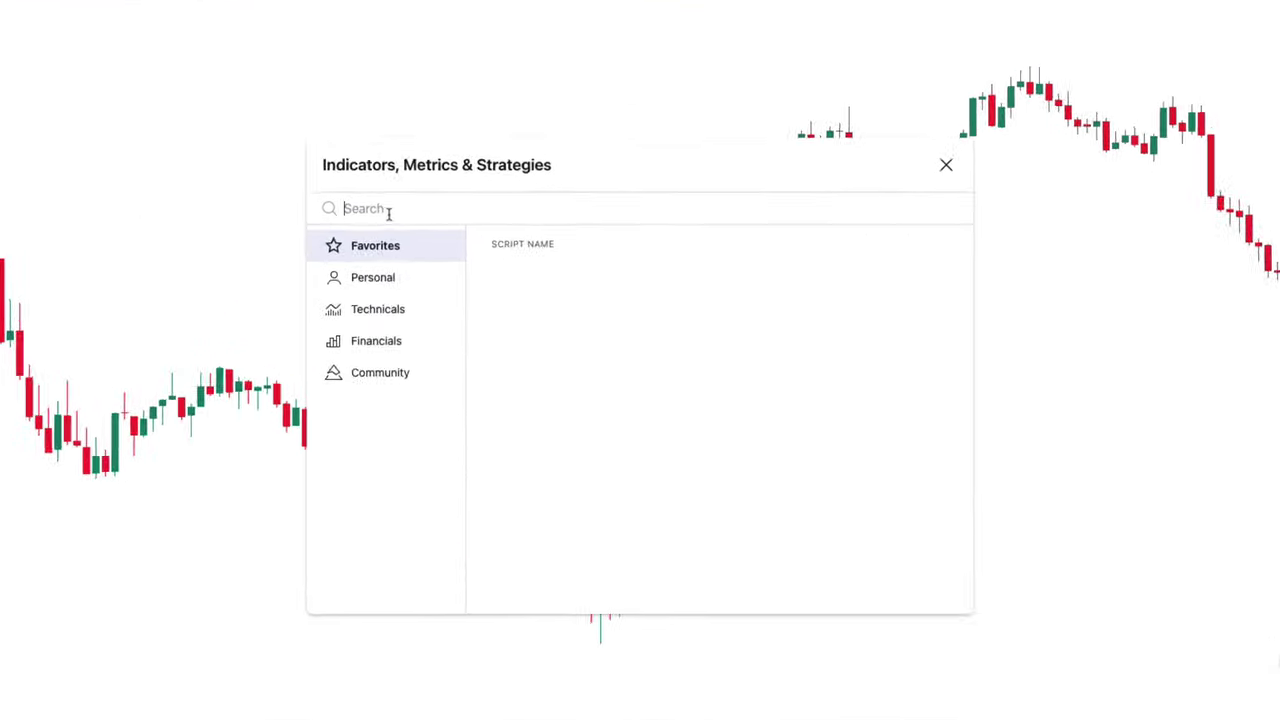
type("SAR Bollinger bot")
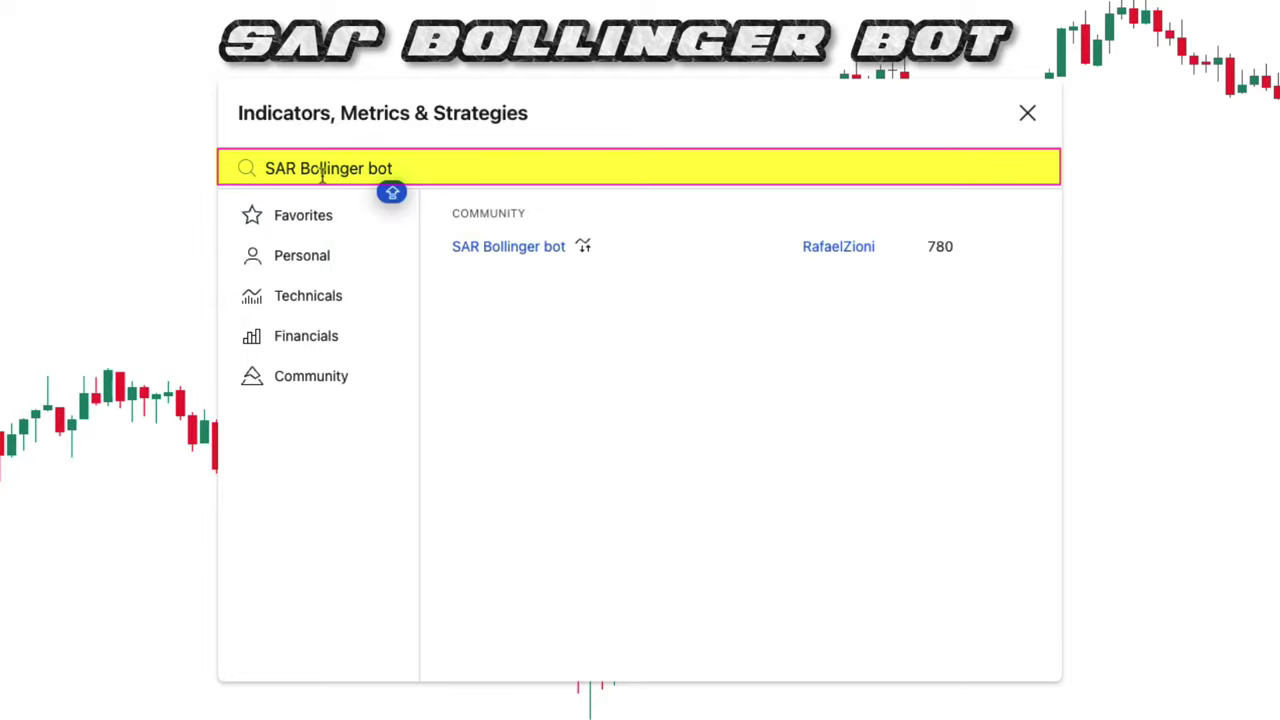
left_click(510, 250)
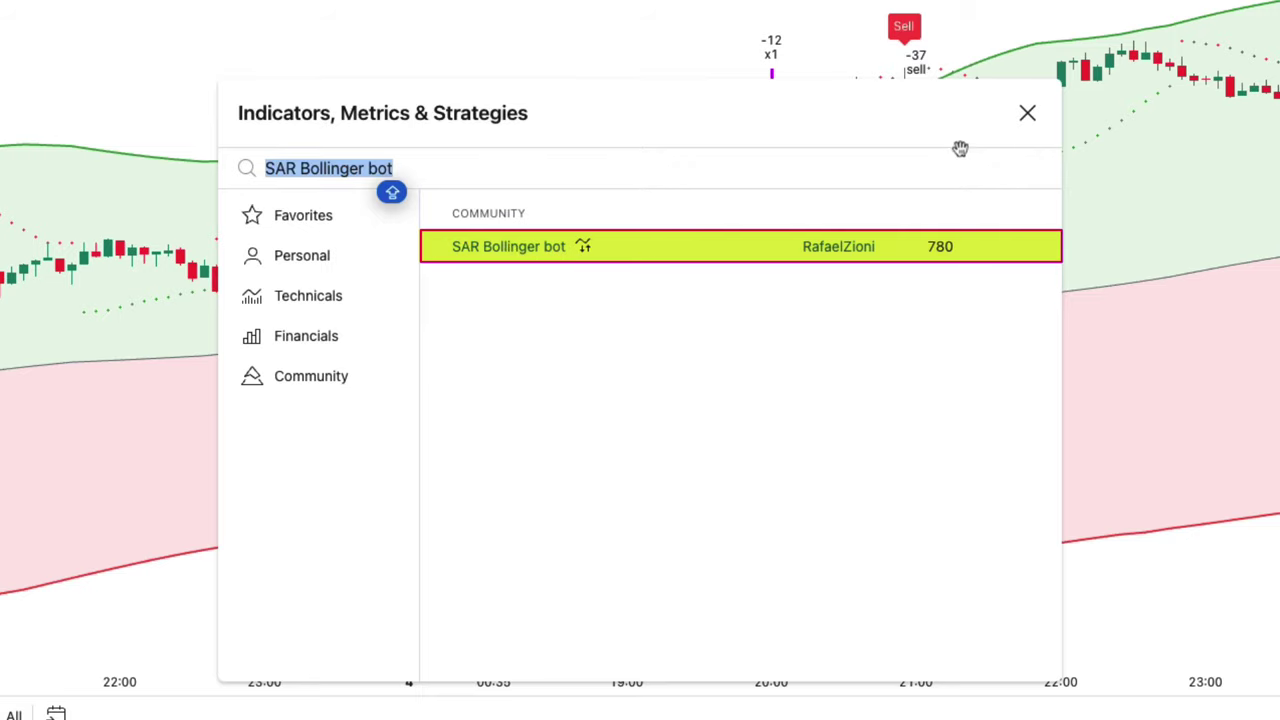
left_click(1028, 113)
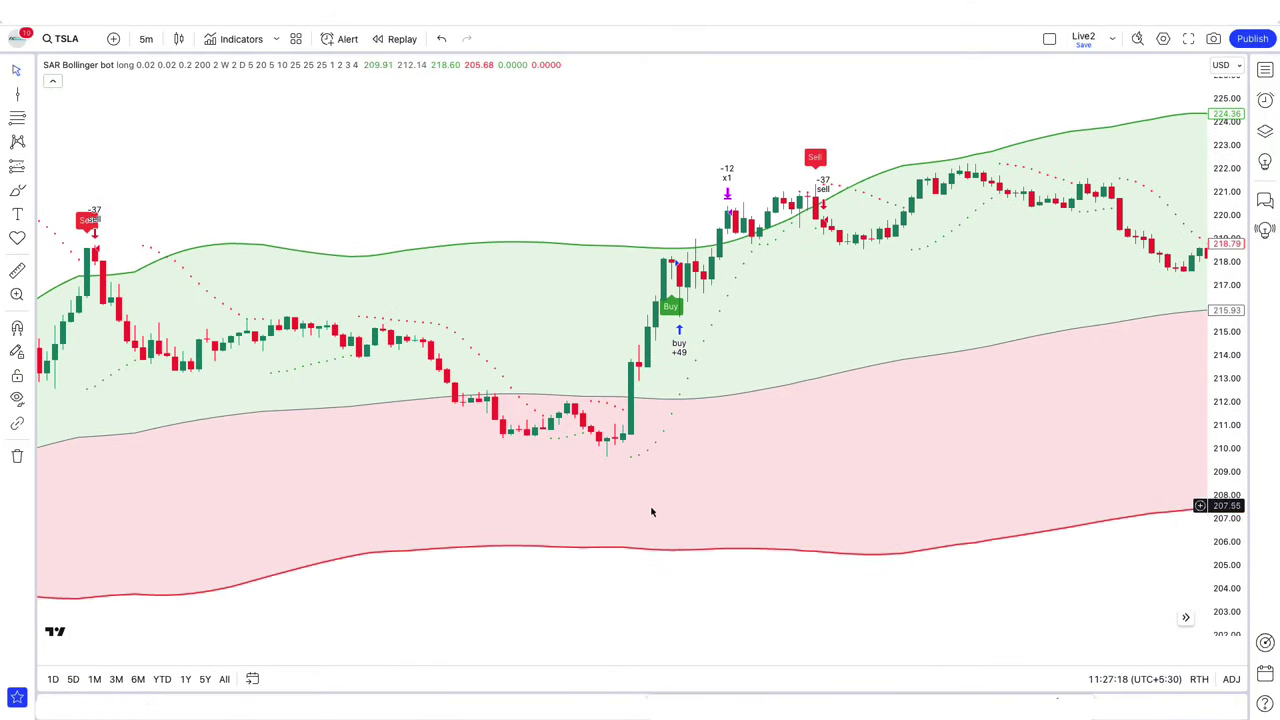
- Turn off the SAR Bollinger bot's SAR dot plot, signal labels and quantity labels in Style settings
left_click(389, 65)
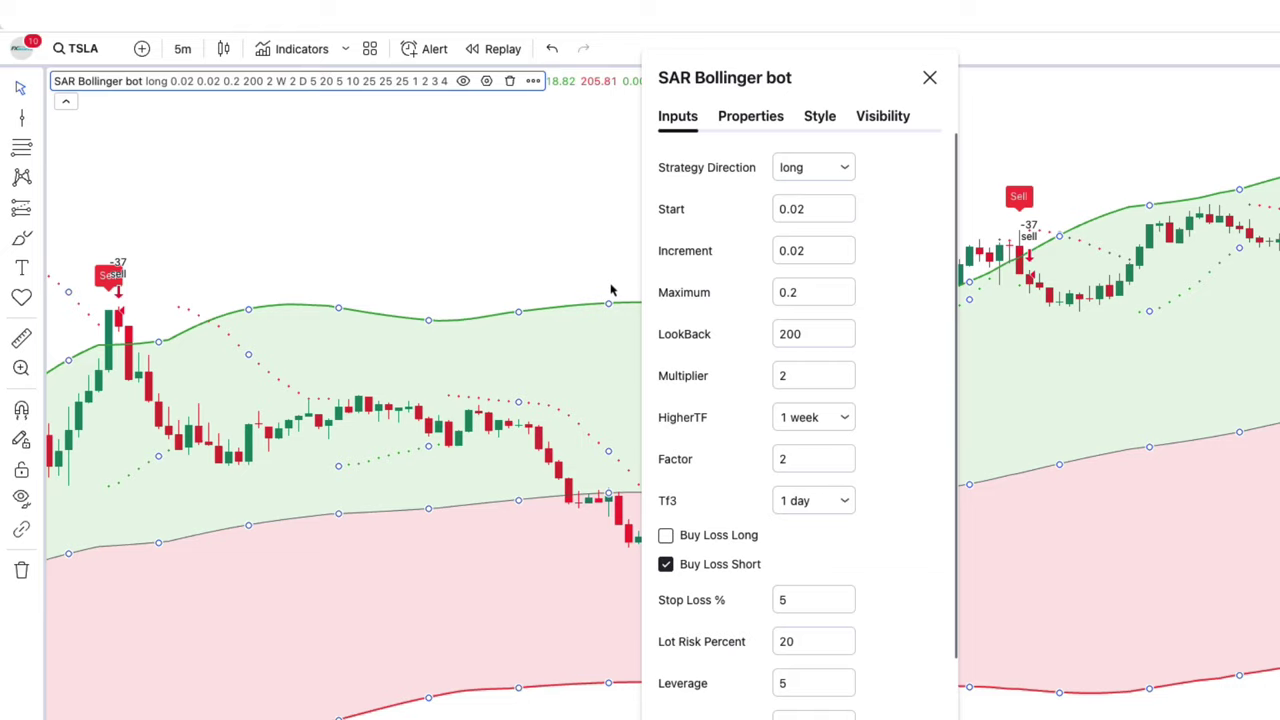
left_click(656, 92)
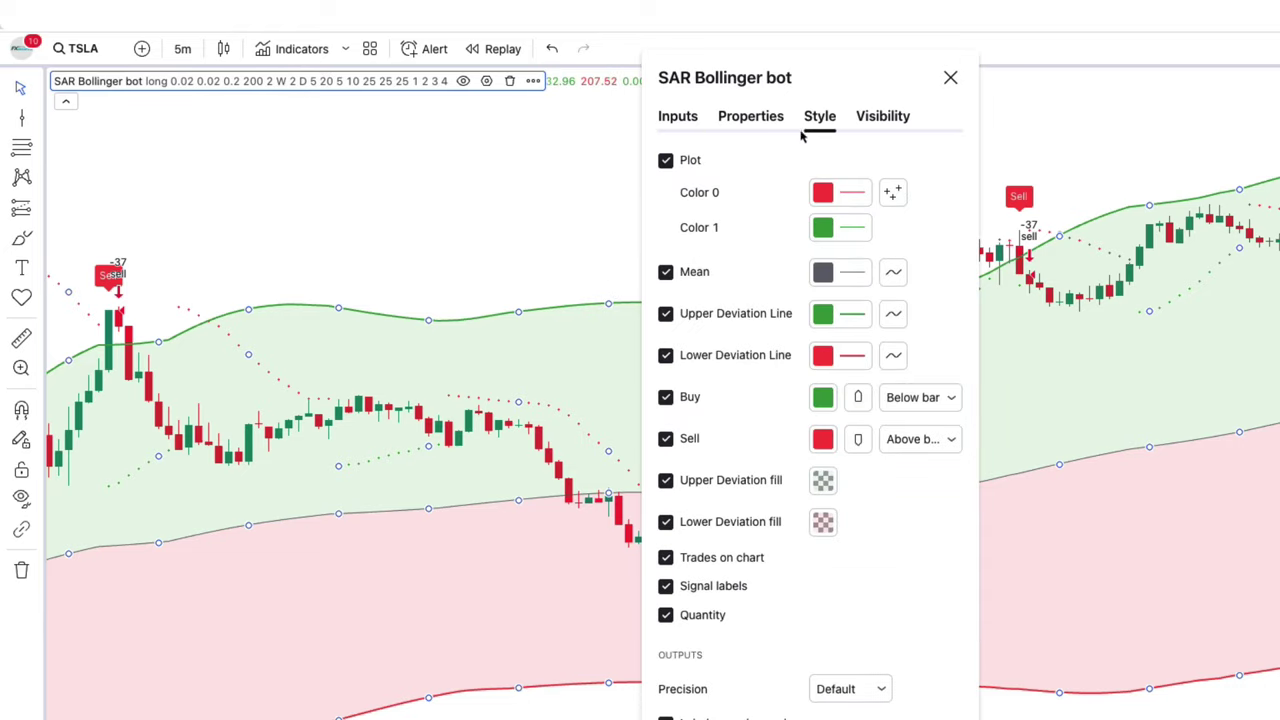
left_click(532, 127)
left_click(666, 586)
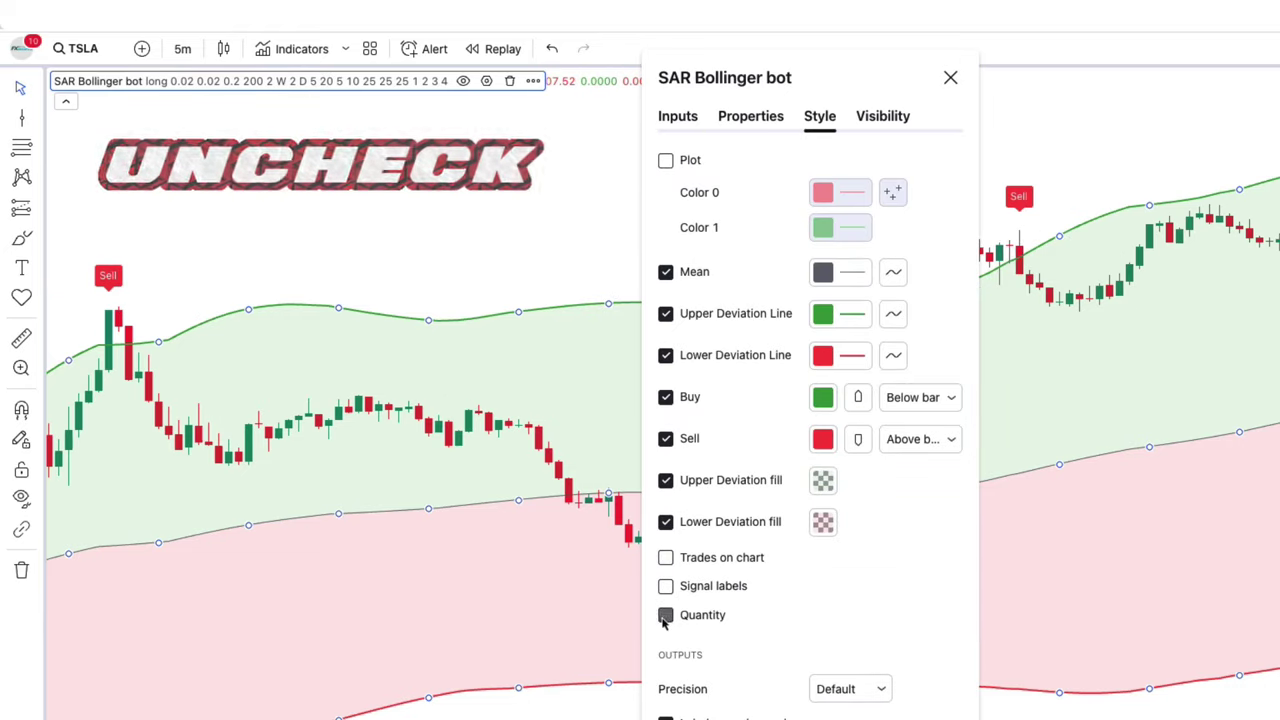
left_click(666, 615)
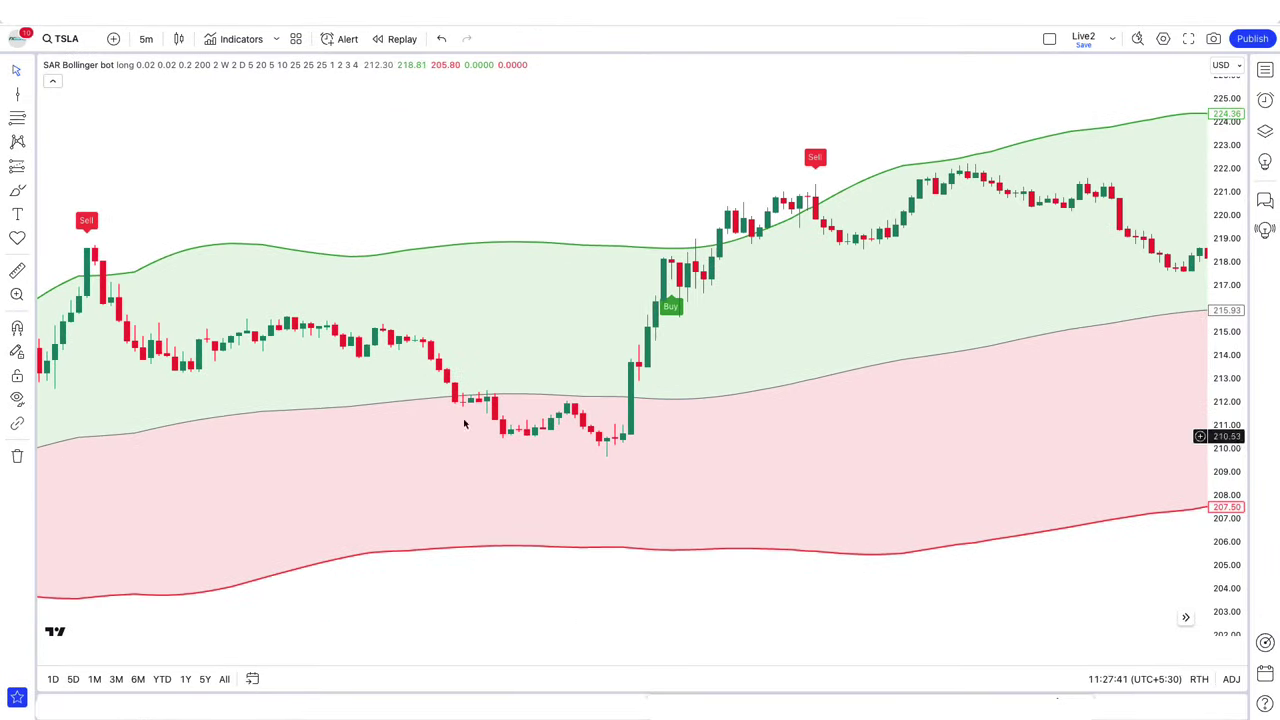
left_click(241, 40)
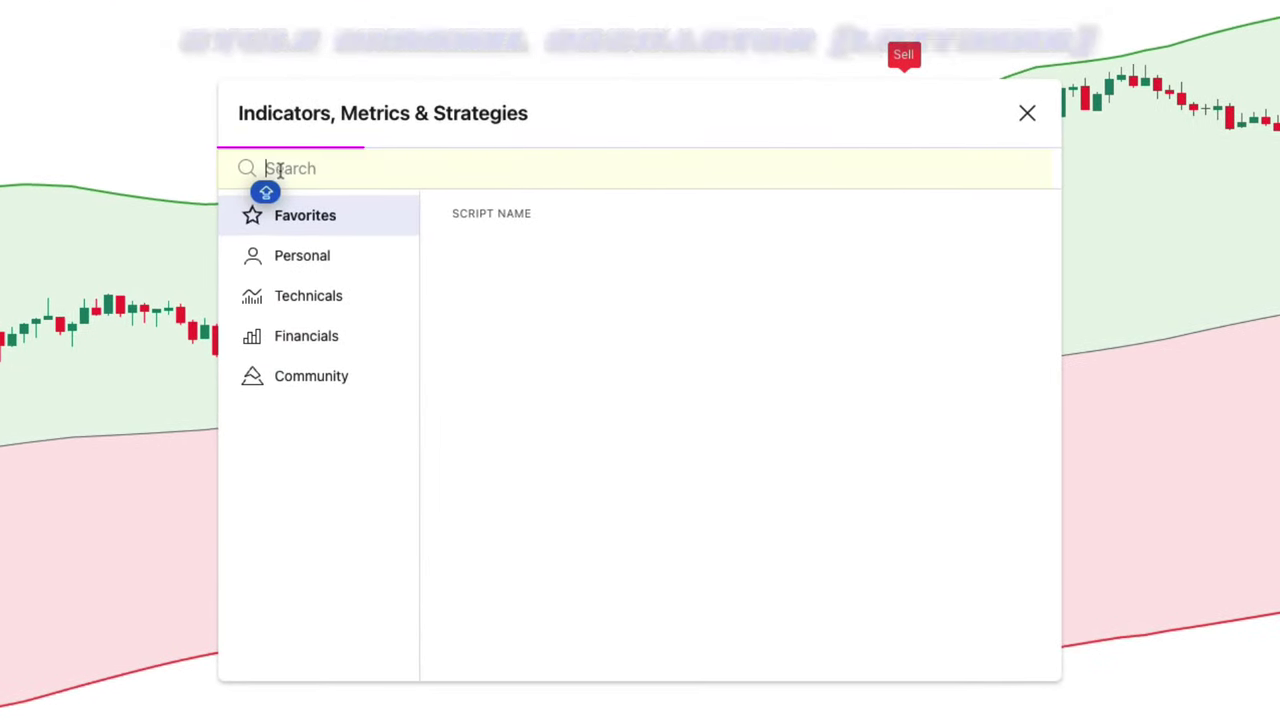
- Add the Cycle Channel Oscillator [LazyBear] to the chart
type("Cycle Channel Oscillator [LazyBear]")
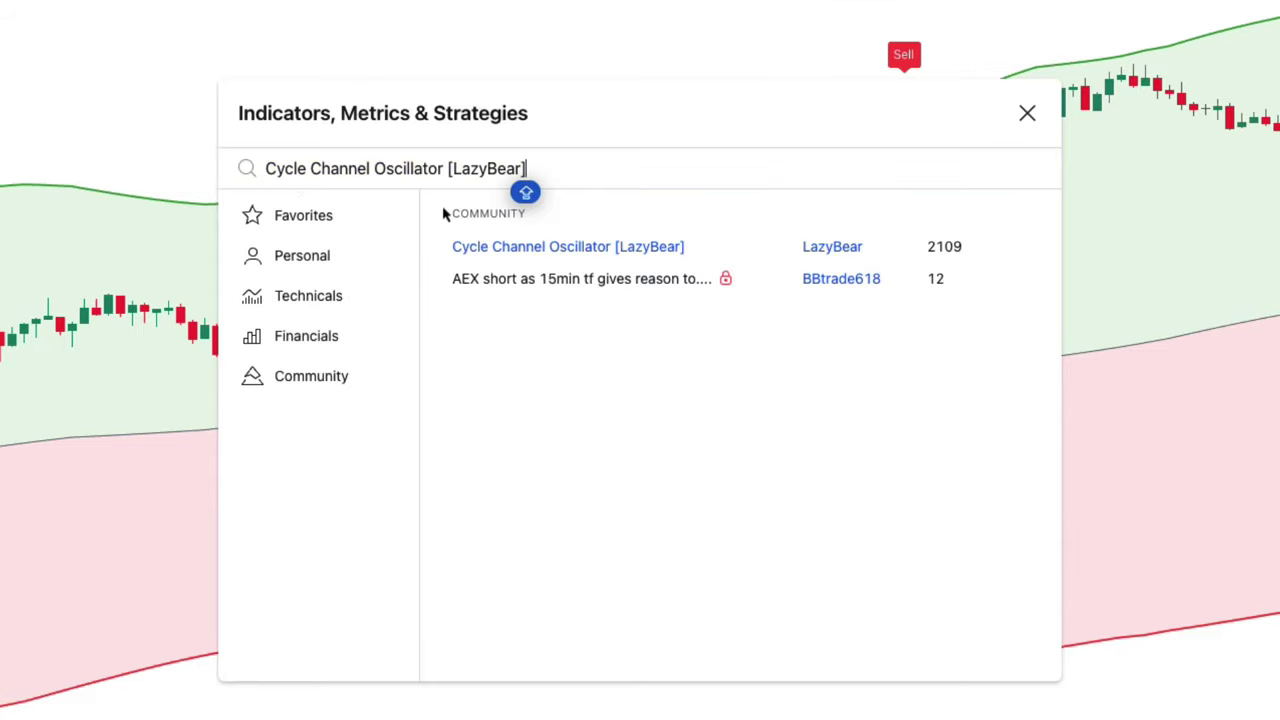
left_click(576, 258)
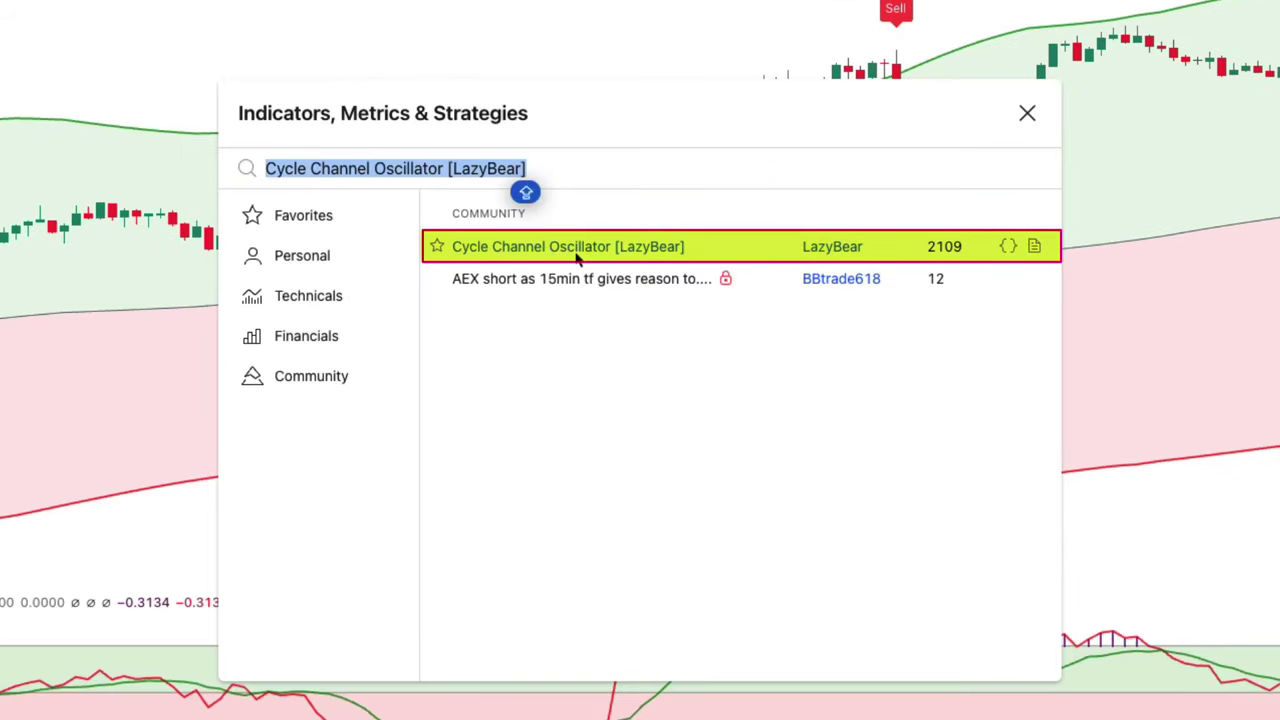
left_click(1026, 115)
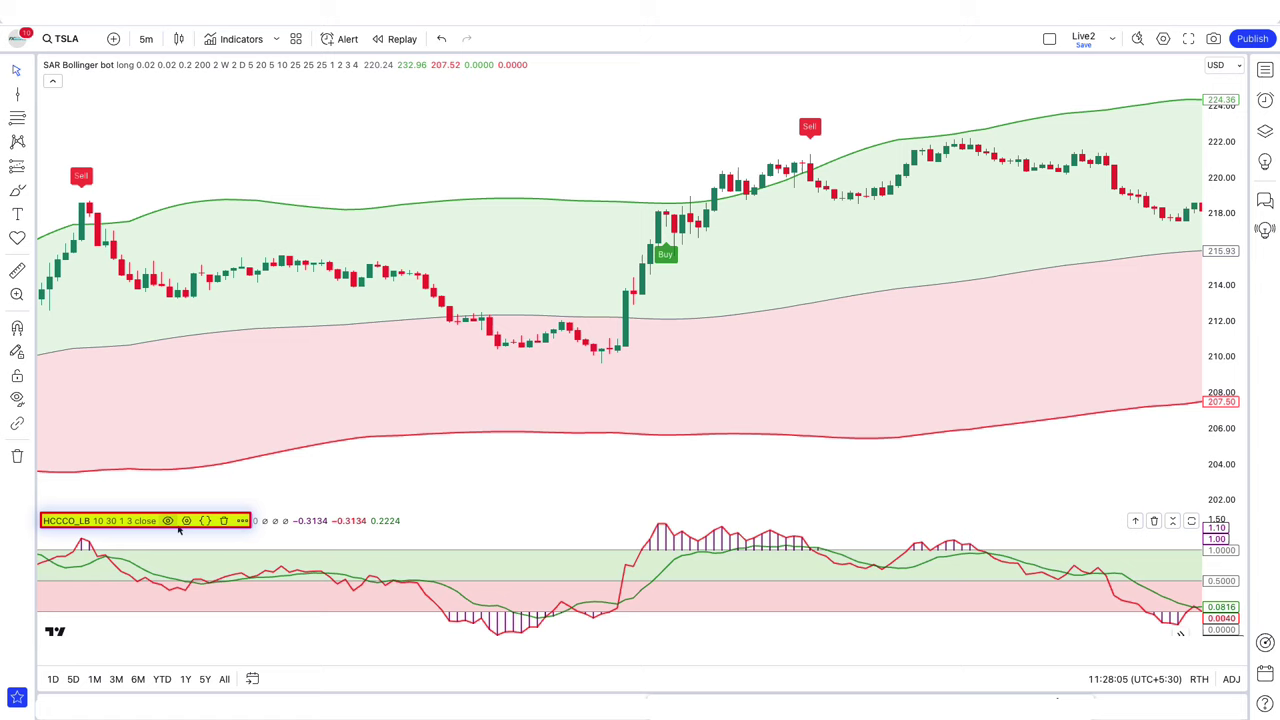
- Set HCCCO_LB inputs to short cycle 10, medium cycle 30, short multiplier 9 and apply
left_click(185, 522)
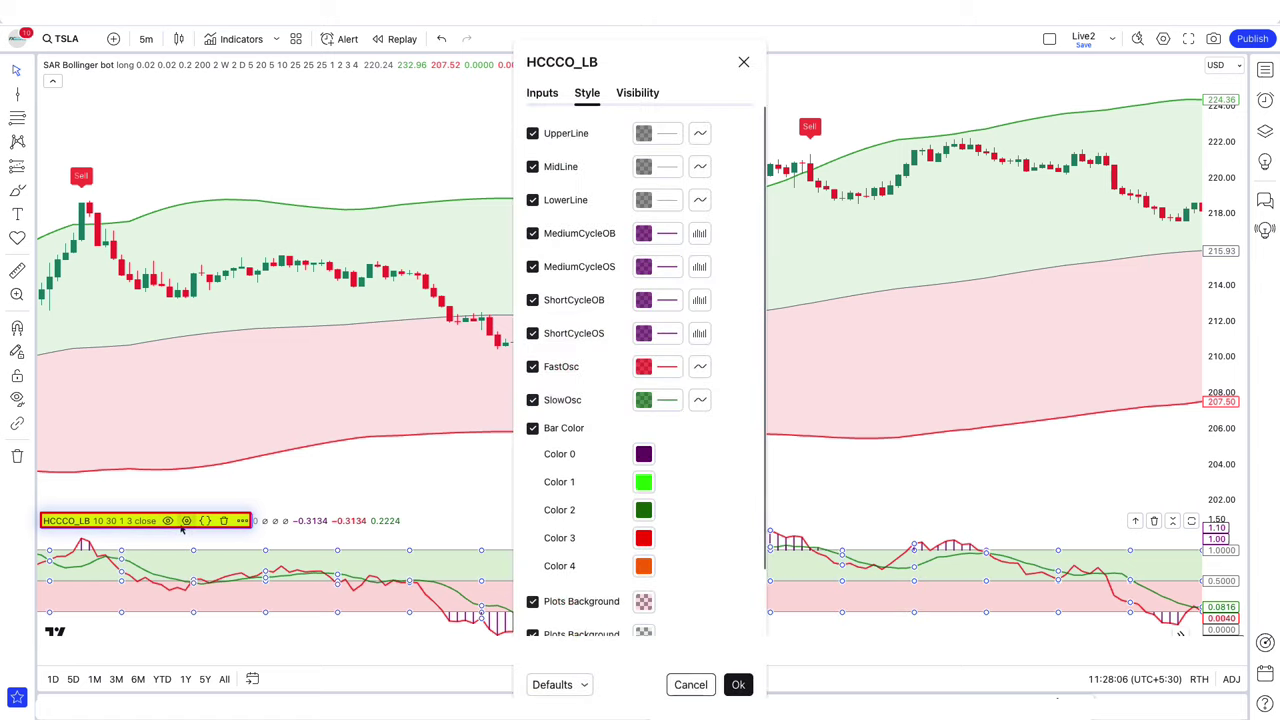
left_click(542, 92)
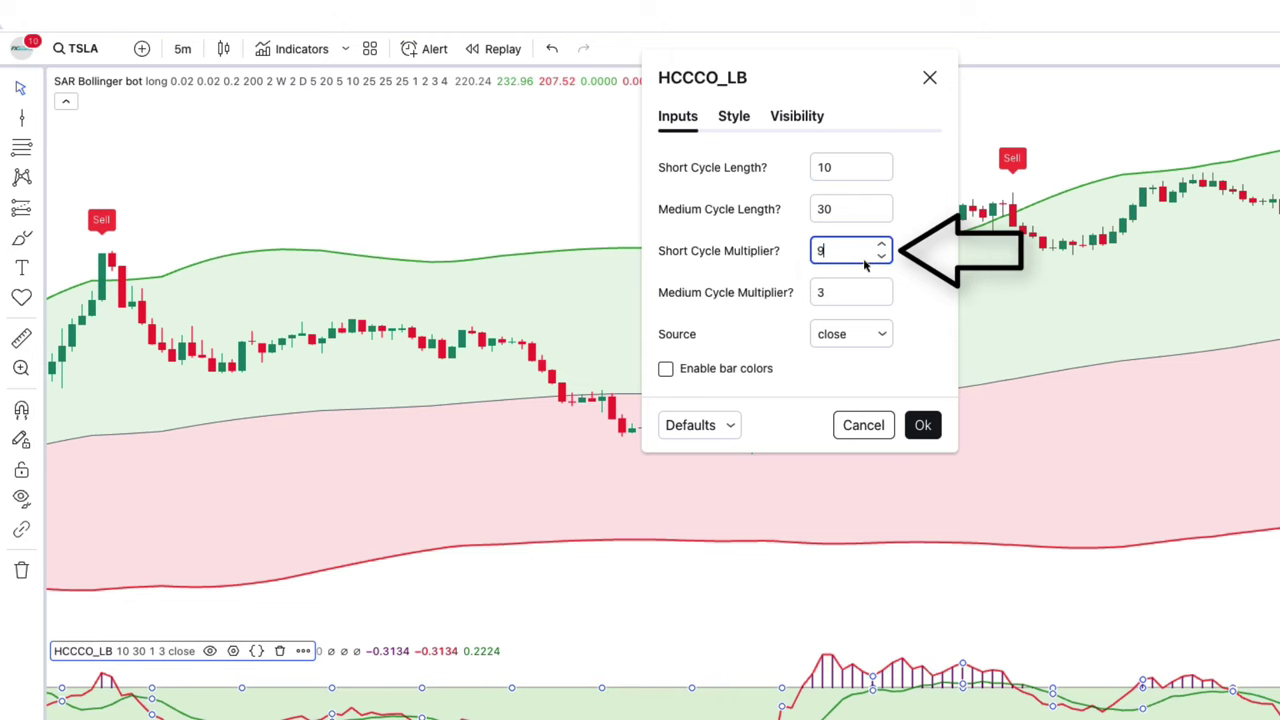
left_click(926, 288)
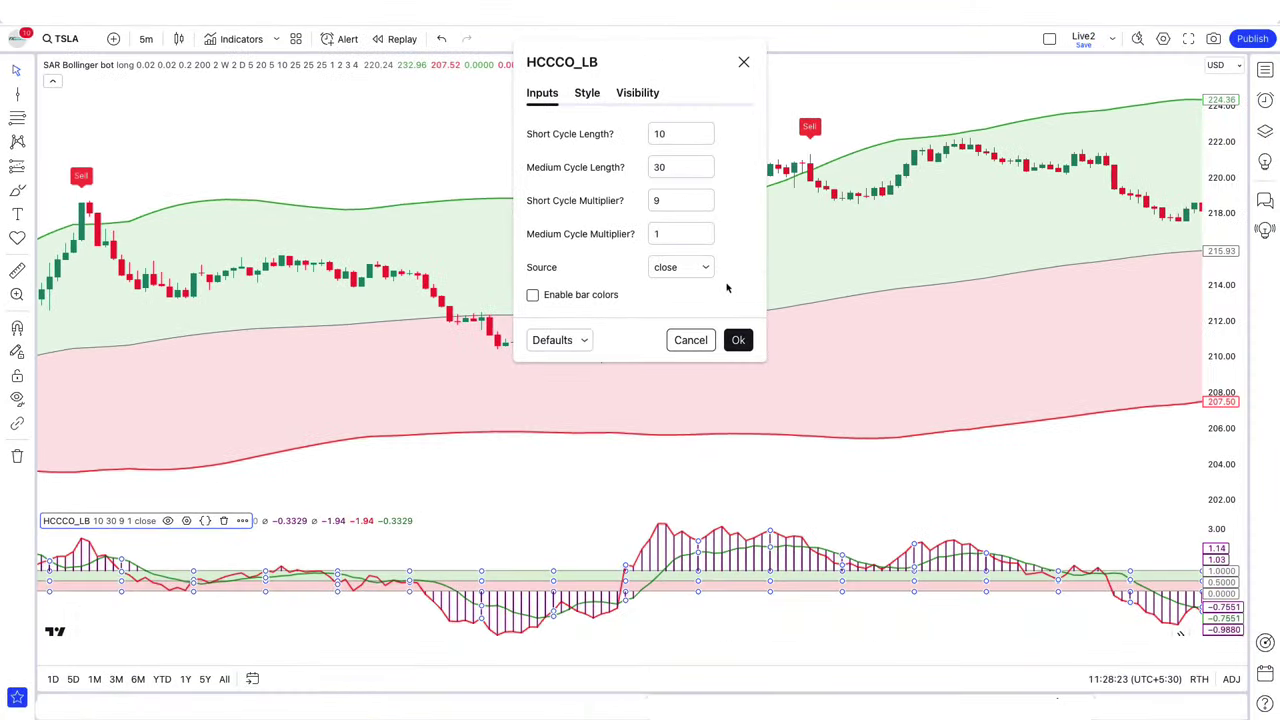
left_click(922, 425)
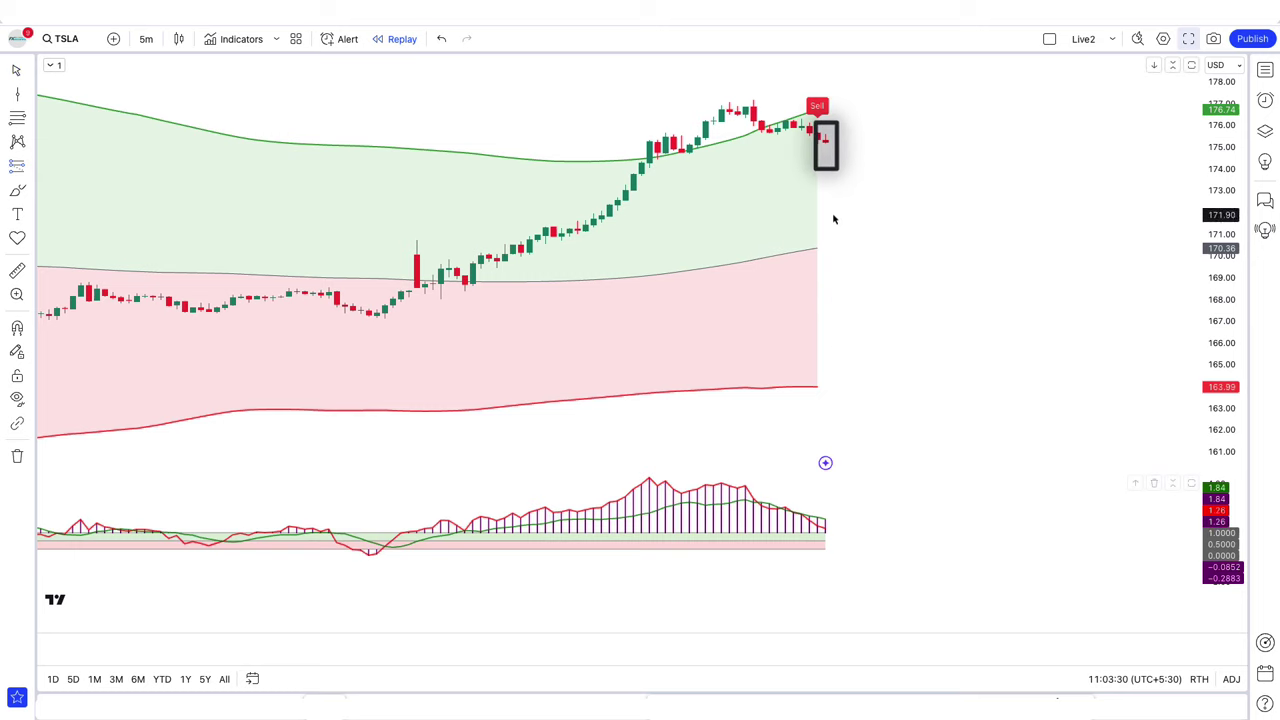
- Place a short position at the latest Sell signal, stop raised and target lowered for about 1.5 risk/reward
left_click(825, 144)
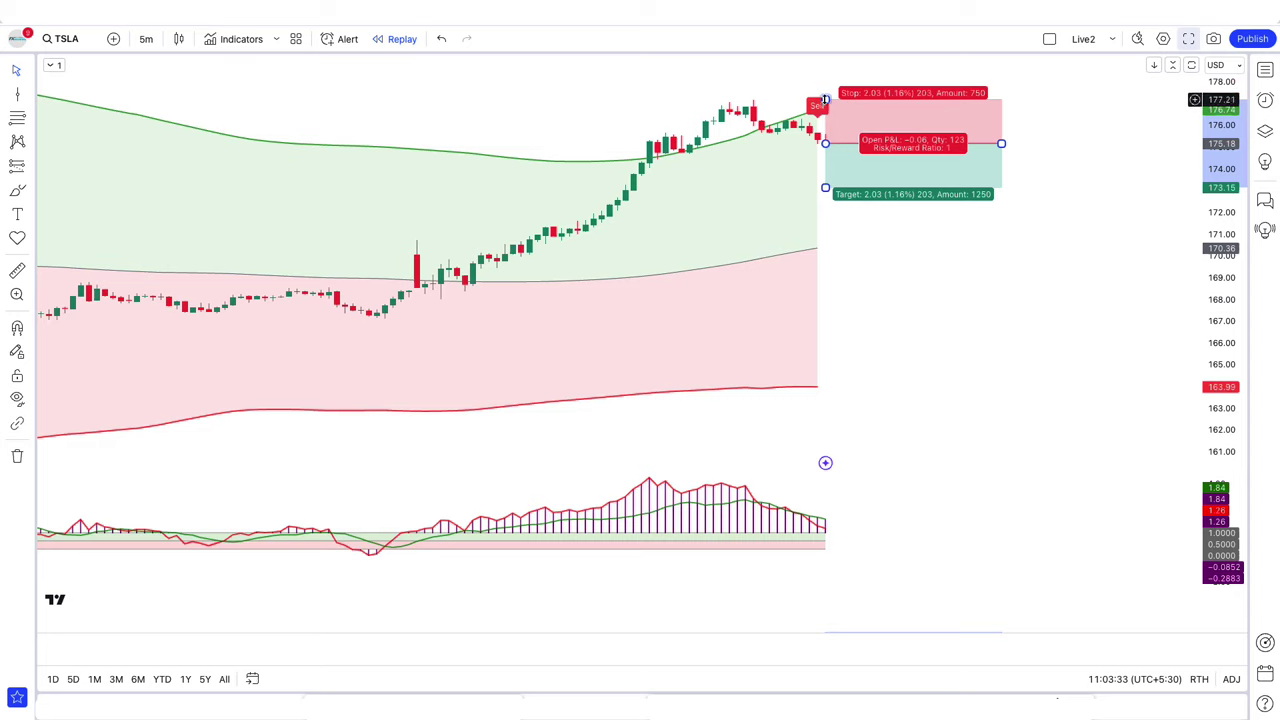
left_click_drag(825, 100, 826, 94)
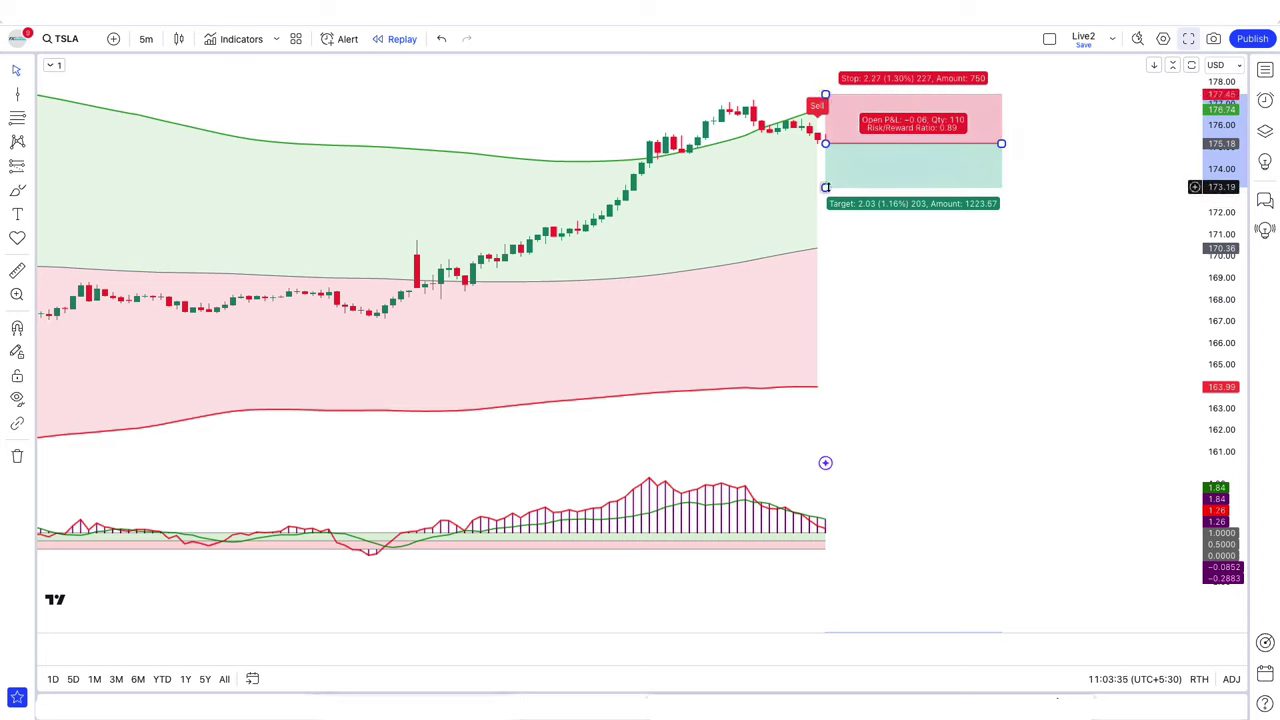
left_click_drag(825, 187, 833, 217)
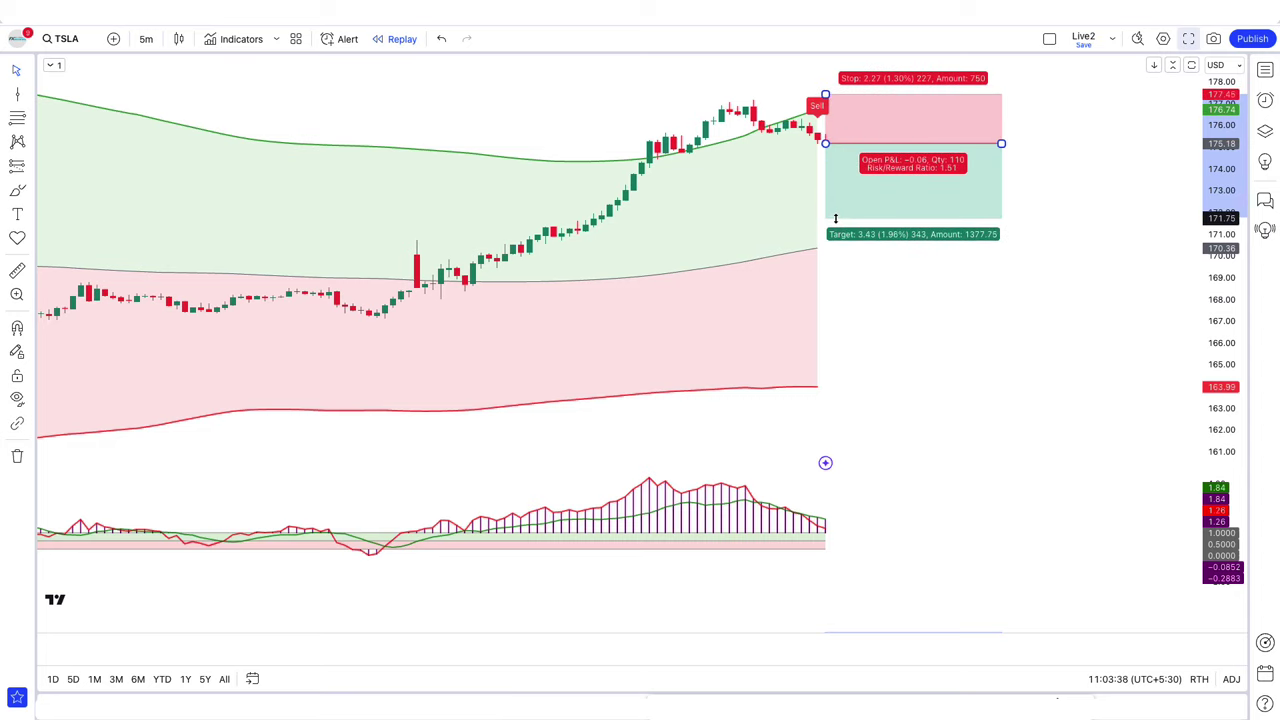
left_click(855, 347)
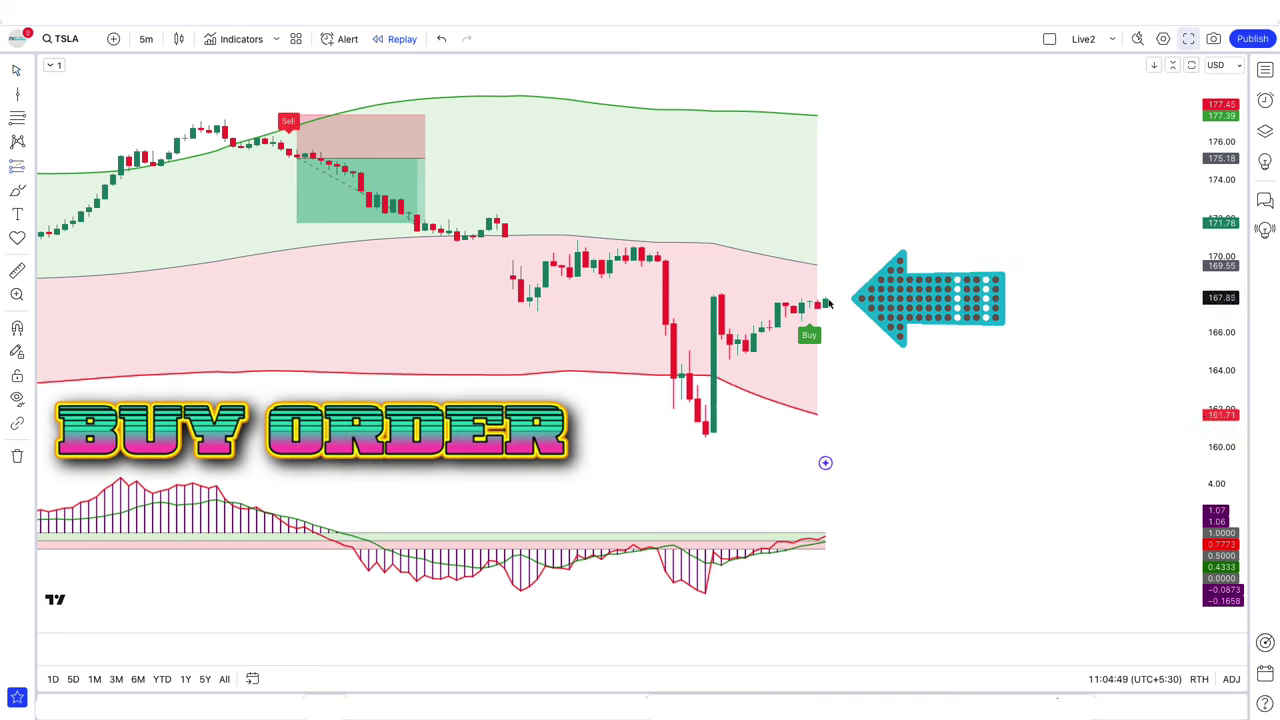
- Place a long position at the Buy signal, stop about 160.65 and target about 178.4, then advance the replay
left_click(826, 300)
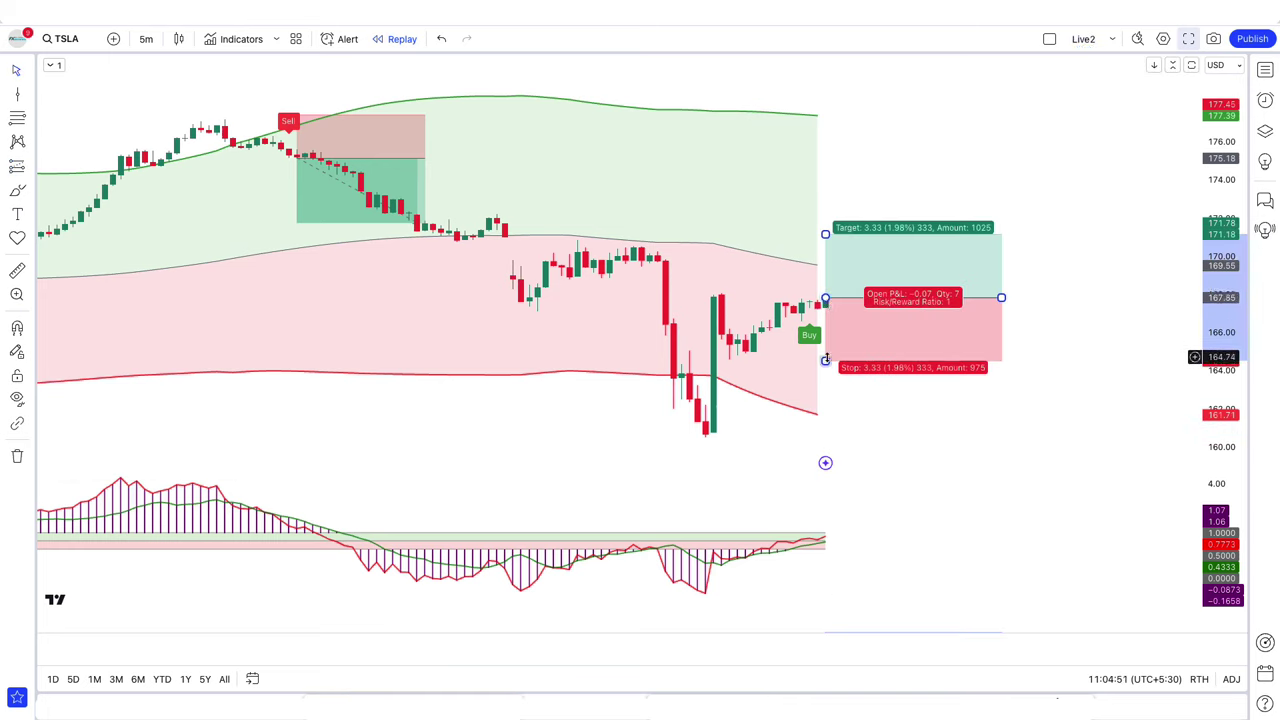
left_click_drag(826, 358, 835, 435)
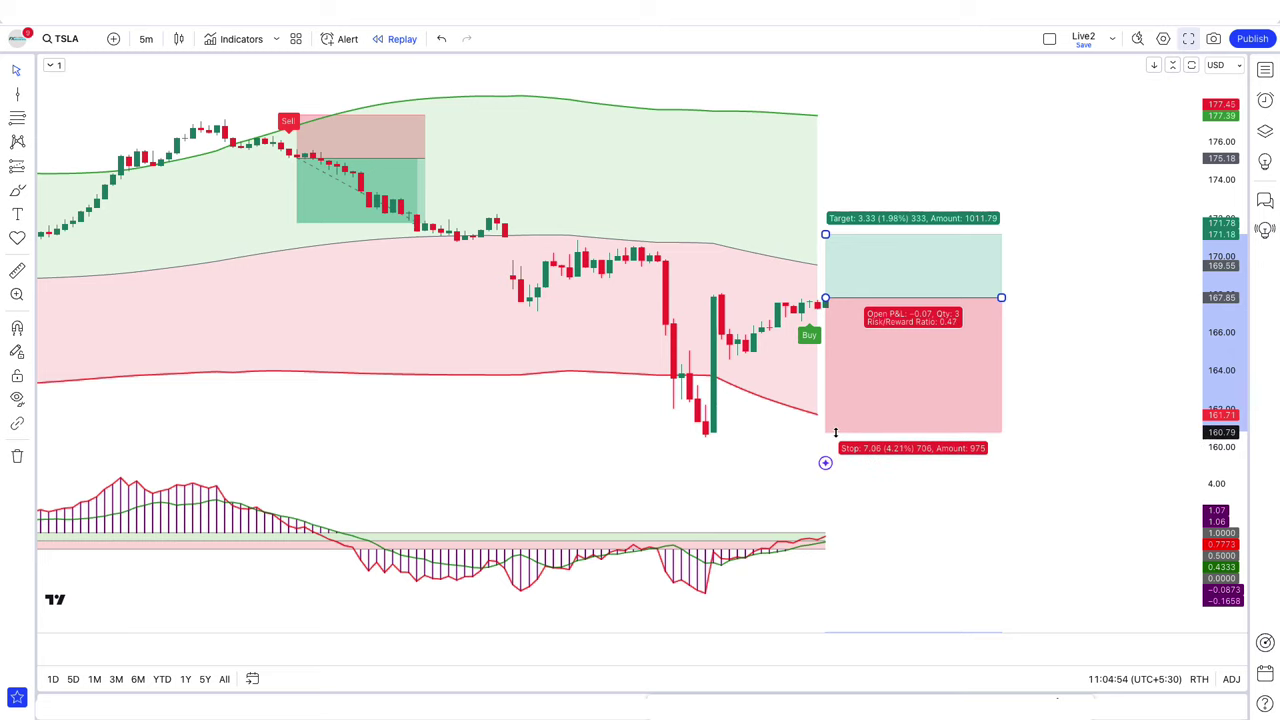
left_click_drag(835, 240, 838, 96)
left_click(1146, 309)
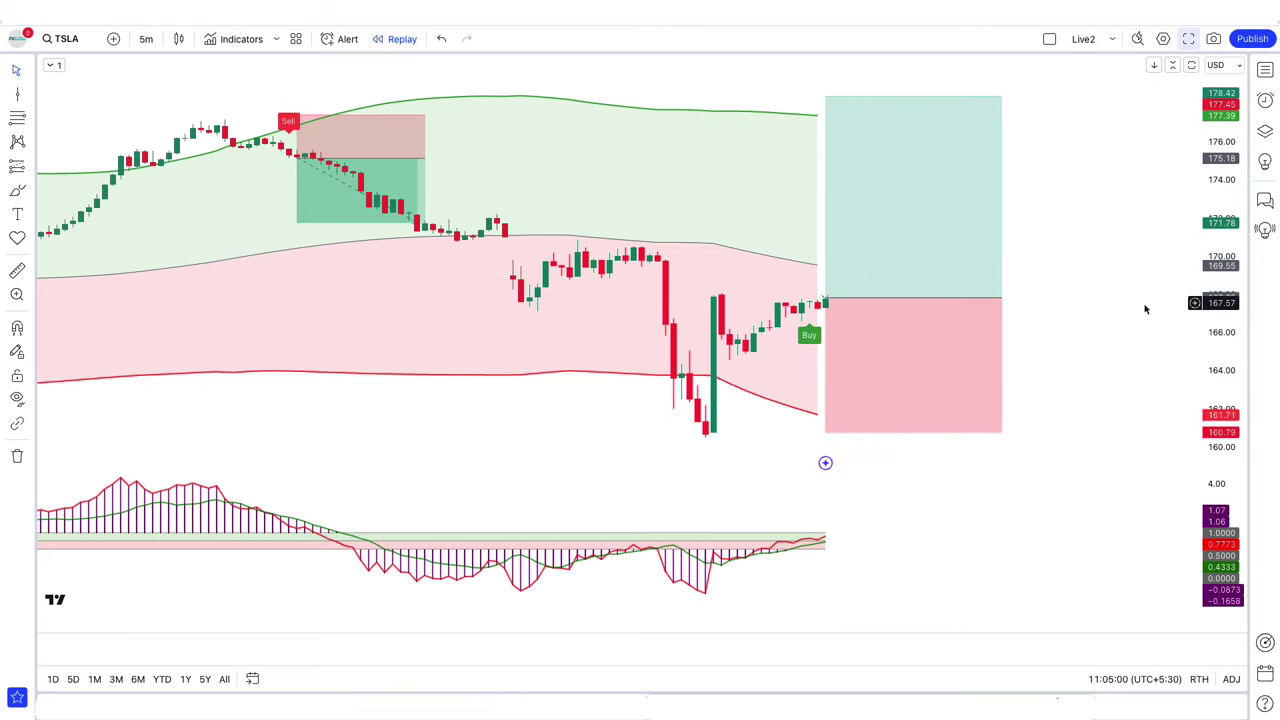
key("shift+Down")
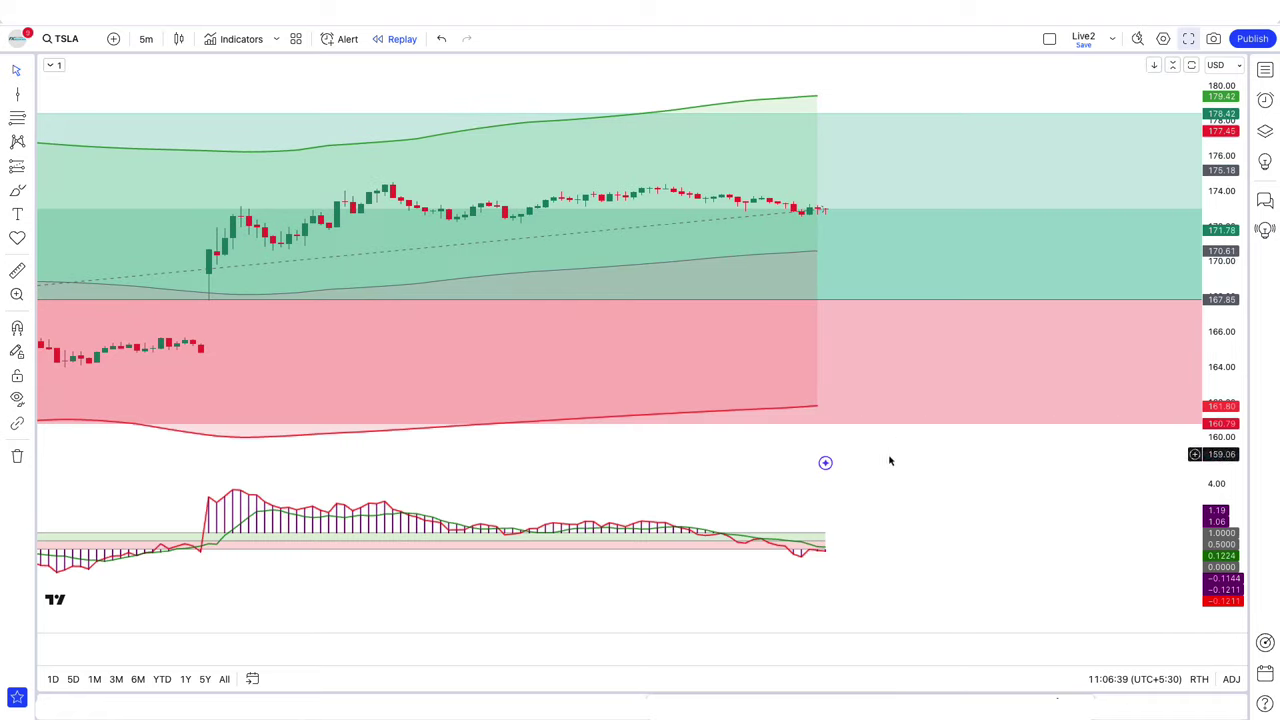
left_click_drag(1094, 323, 827, 316)
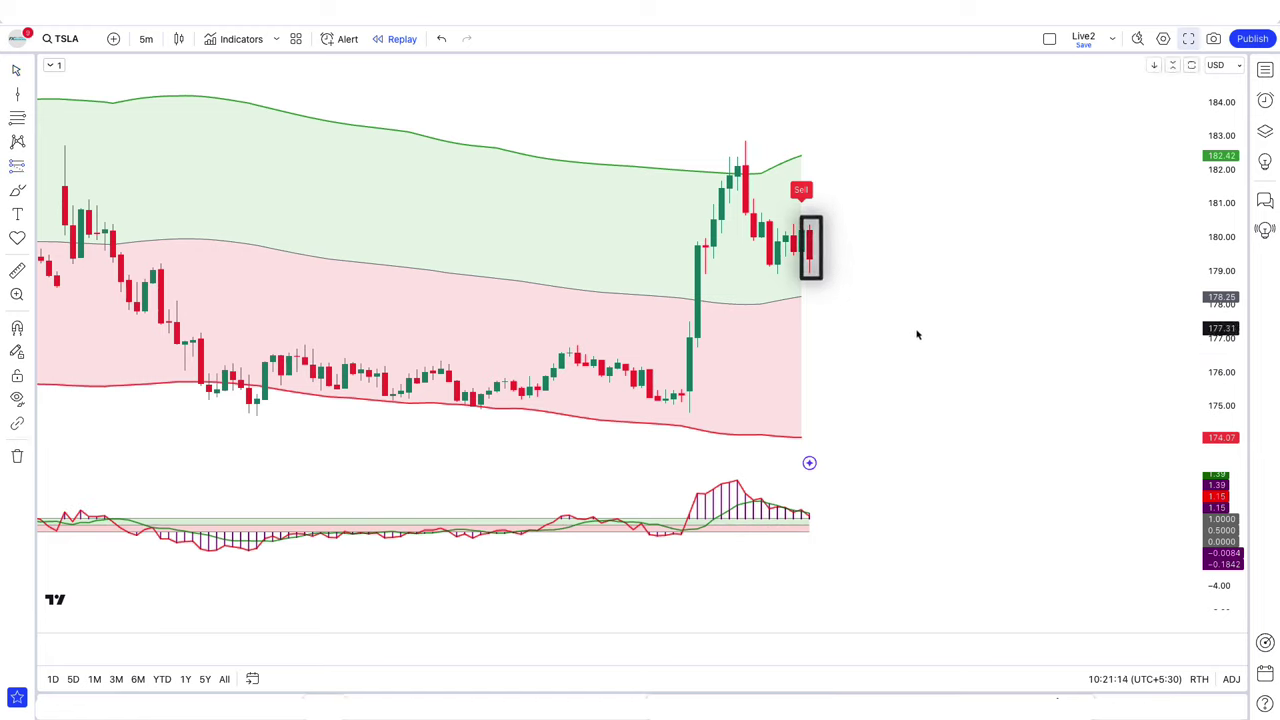
- Place a short position at the new Sell signal with stop about 182.8 and target about 174.2
left_click(810, 260)
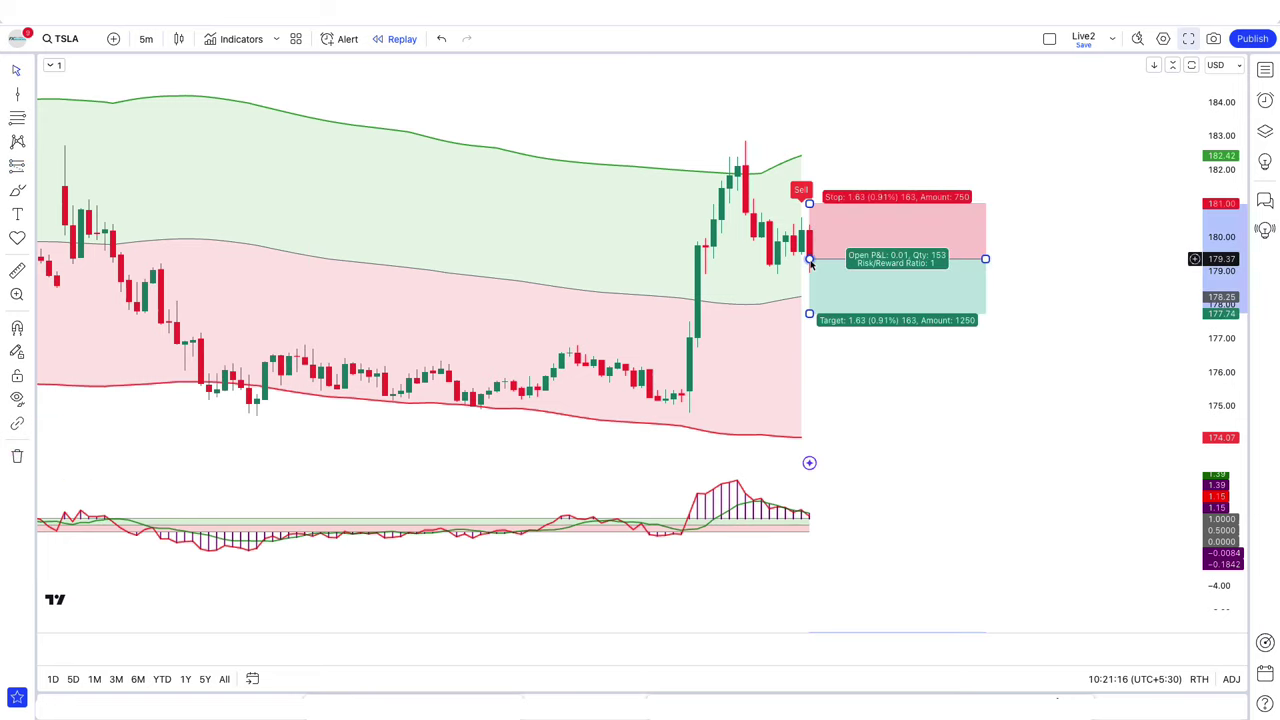
left_click_drag(810, 203, 817, 143)
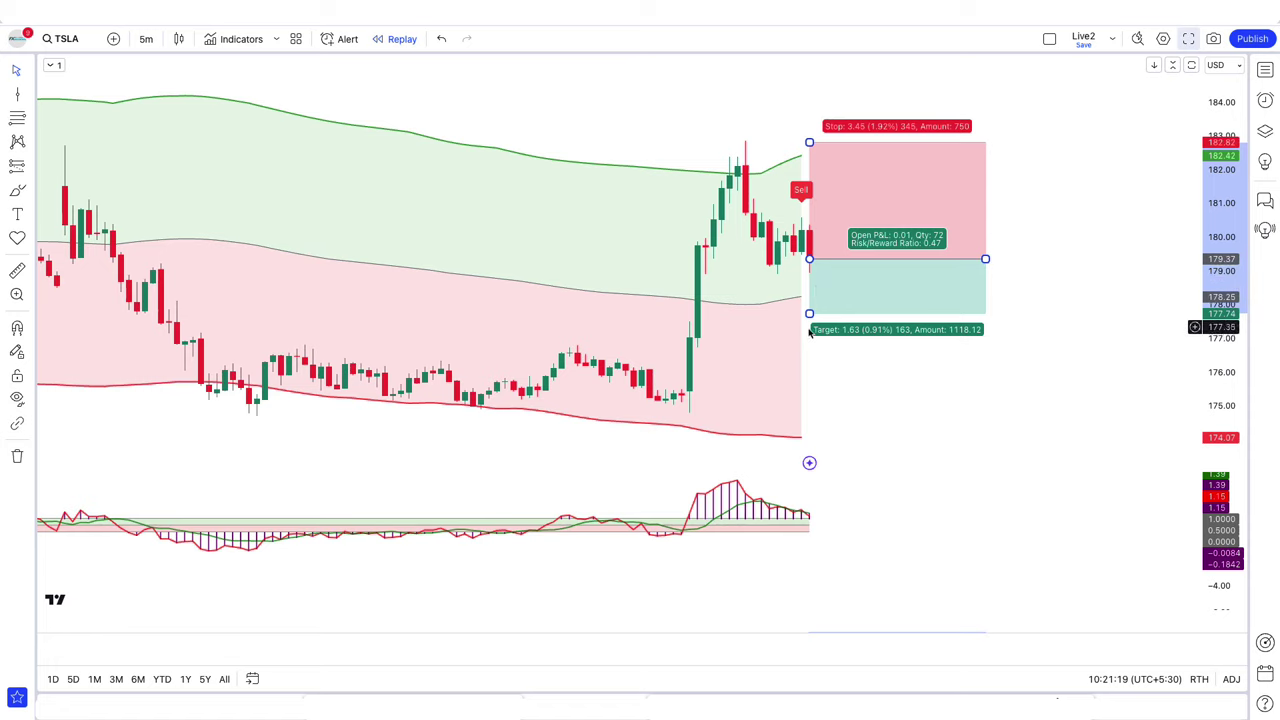
left_click_drag(810, 314, 832, 434)
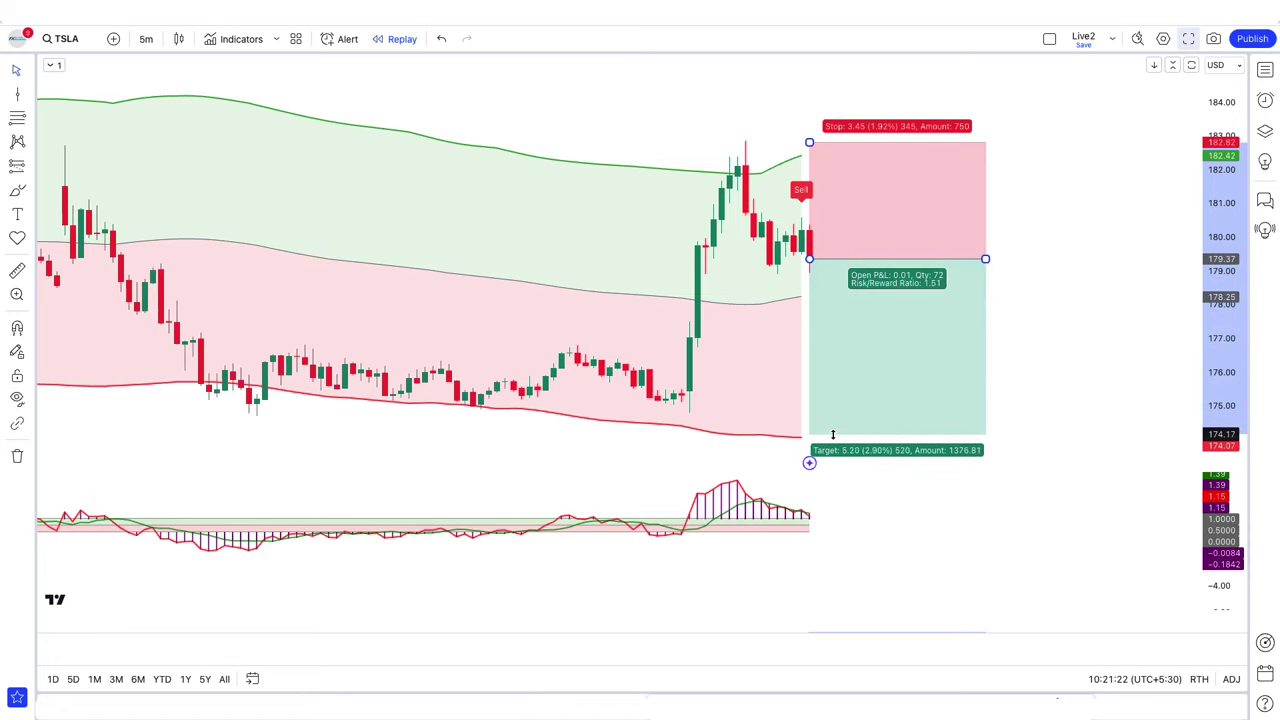
left_click(860, 511)
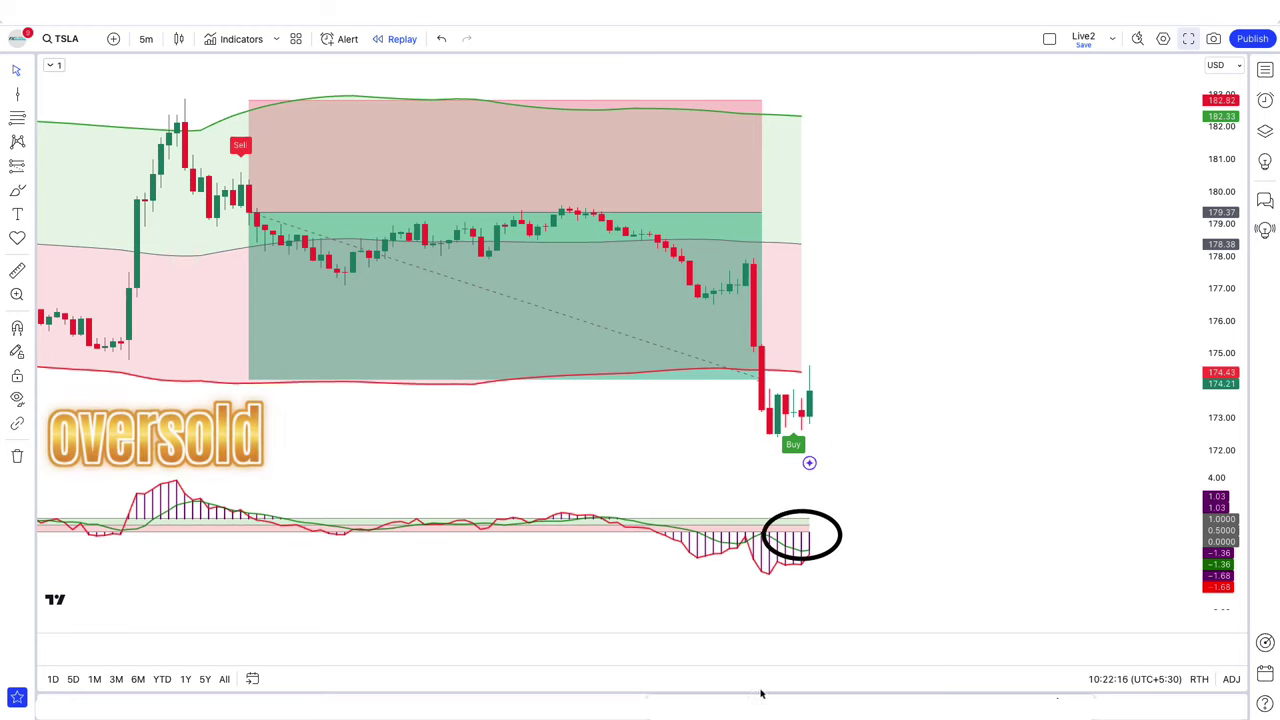
- Place a long position at the latest Buy signal with stop 172.10 and target 176.47
left_click(813, 392)
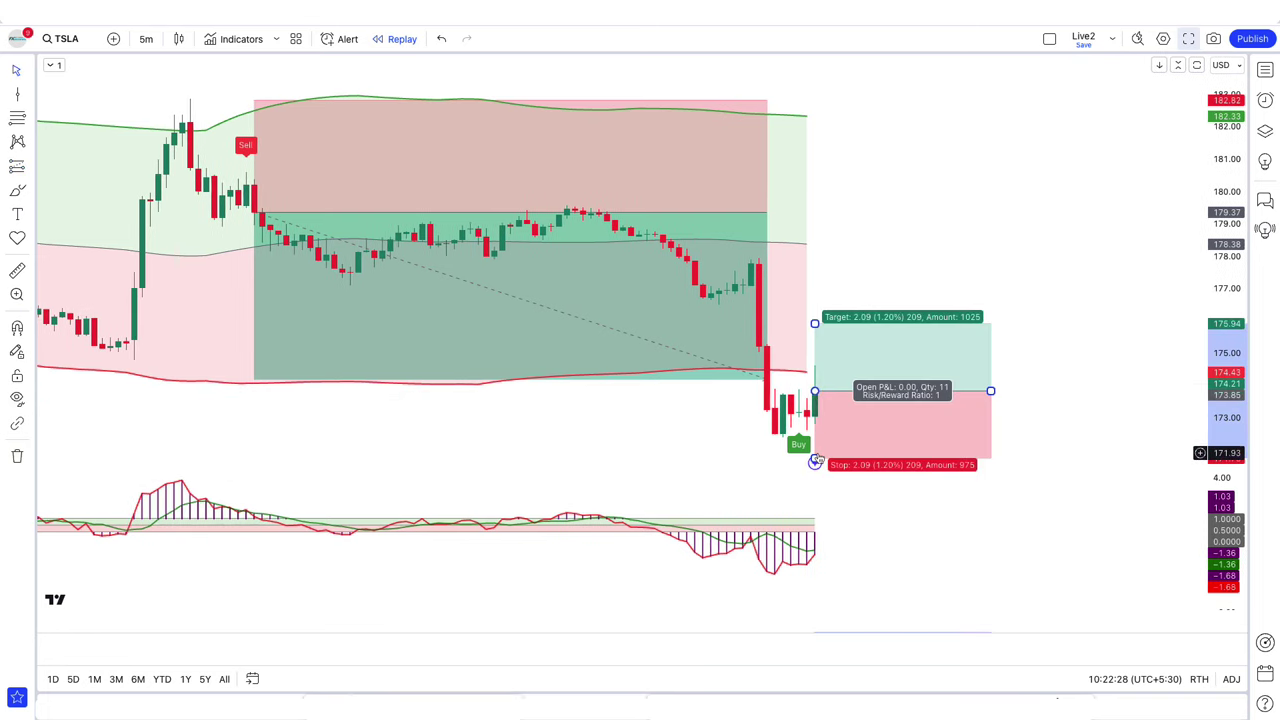
left_click_drag(815, 462, 815, 448)
mouse_move(814, 324)
left_mouse_down()
mouse_move(815, 281)
mouse_move(825, 307)
left_mouse_up()
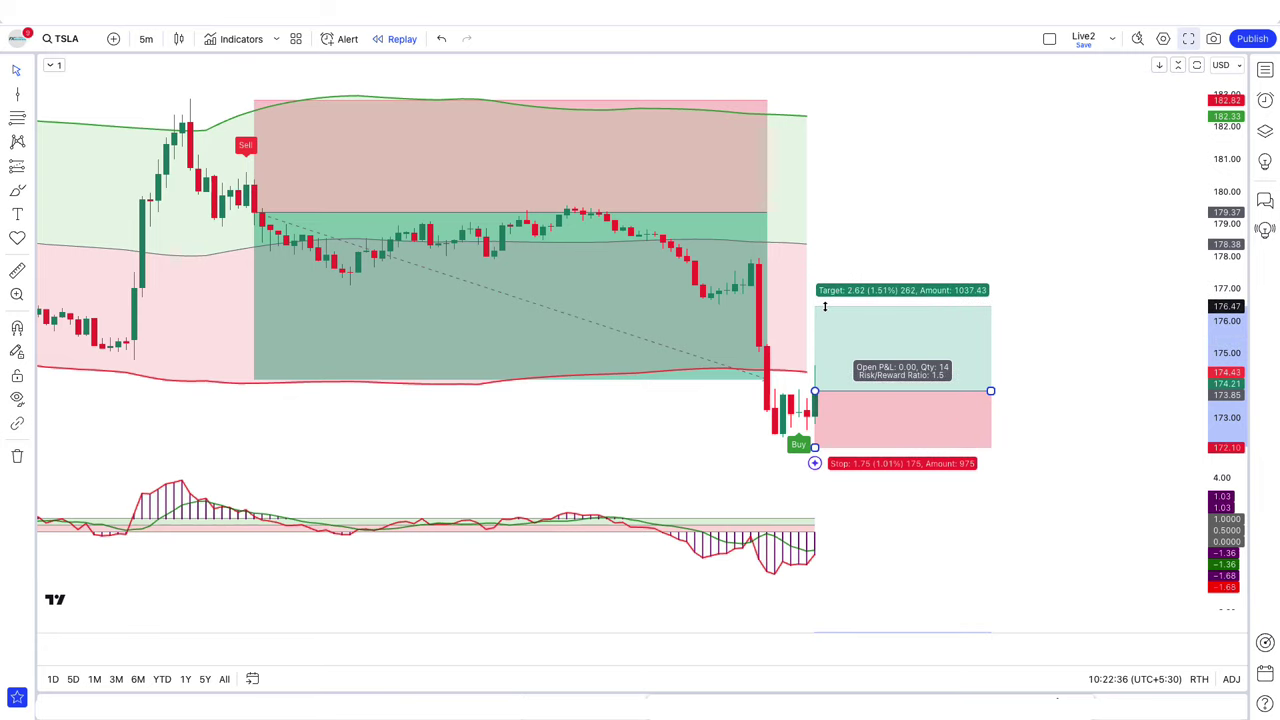
left_click(908, 497)
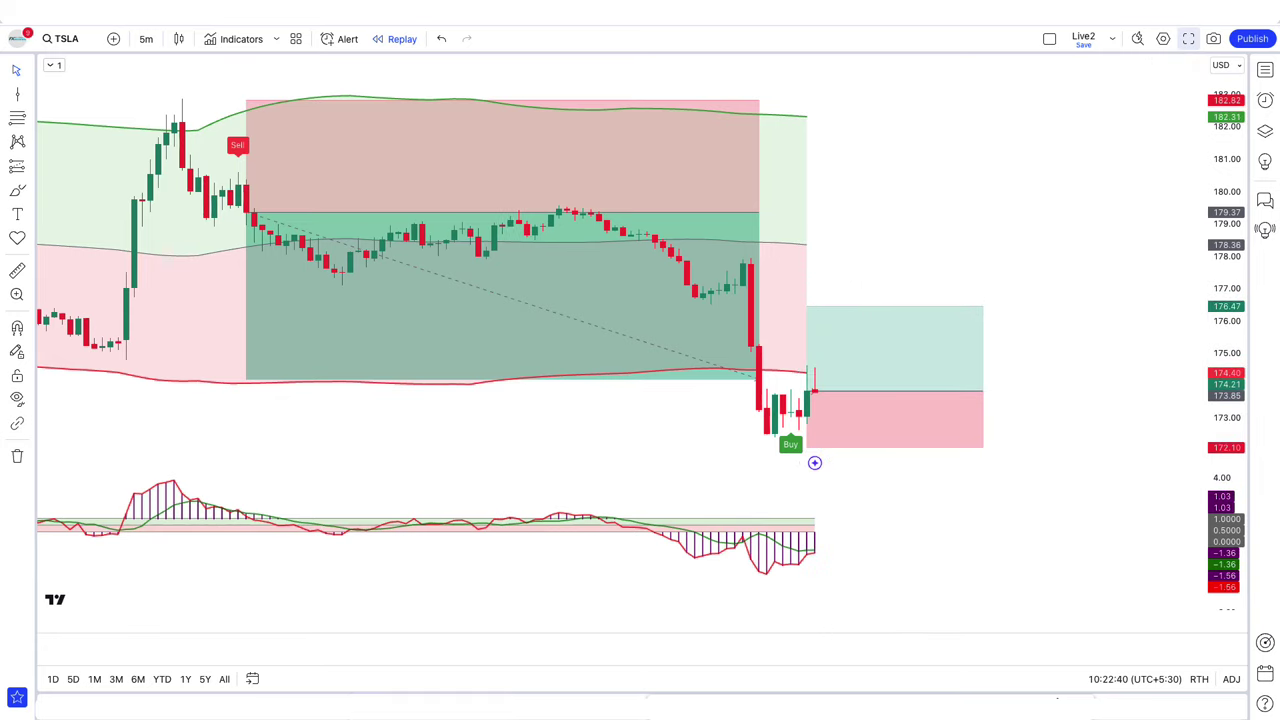